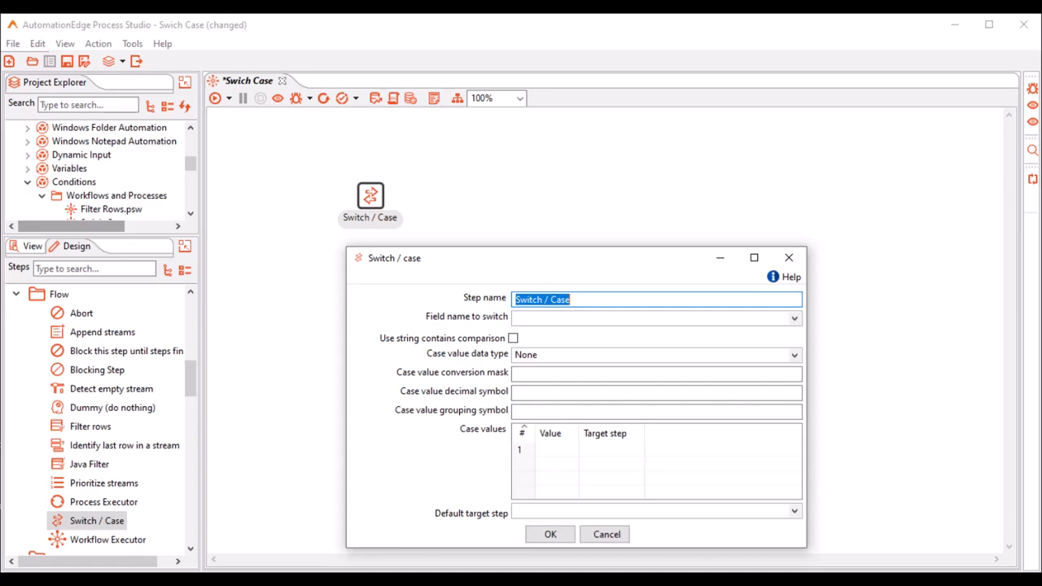
- Name the Switch / Case step SC_Marks
type("SC_")
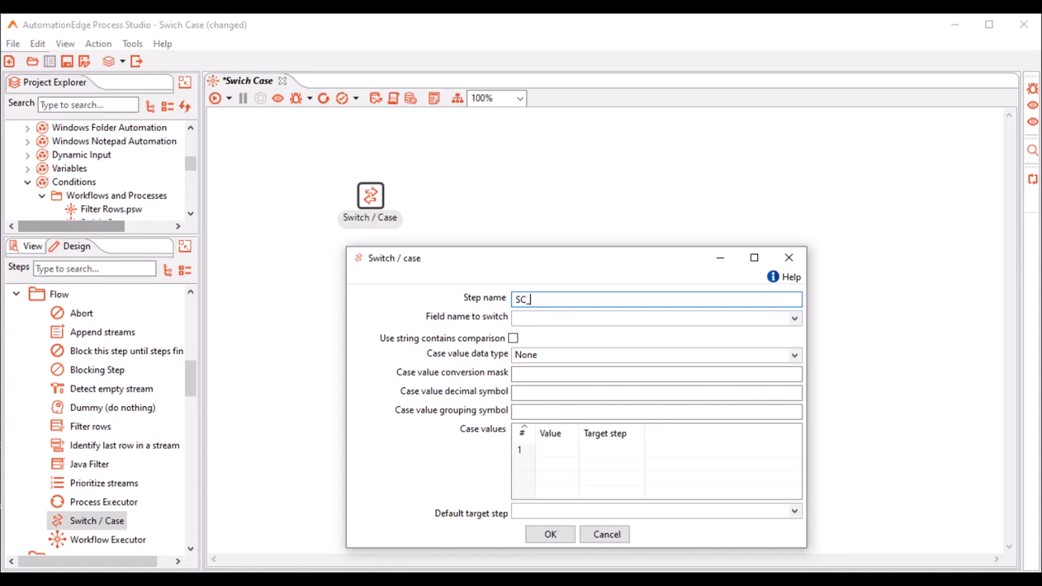
type("Marks")
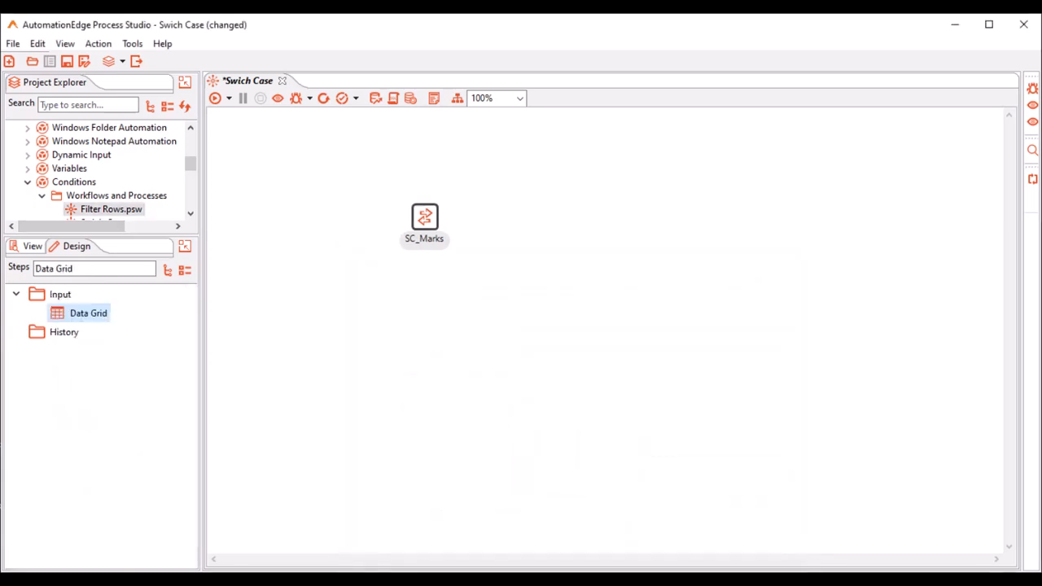
- Add a Data Grid step to the workflow and accept its Student, Aggregate Marks and Grade rows
left_click_drag(81, 312, 314, 236)
double_click(316, 218)
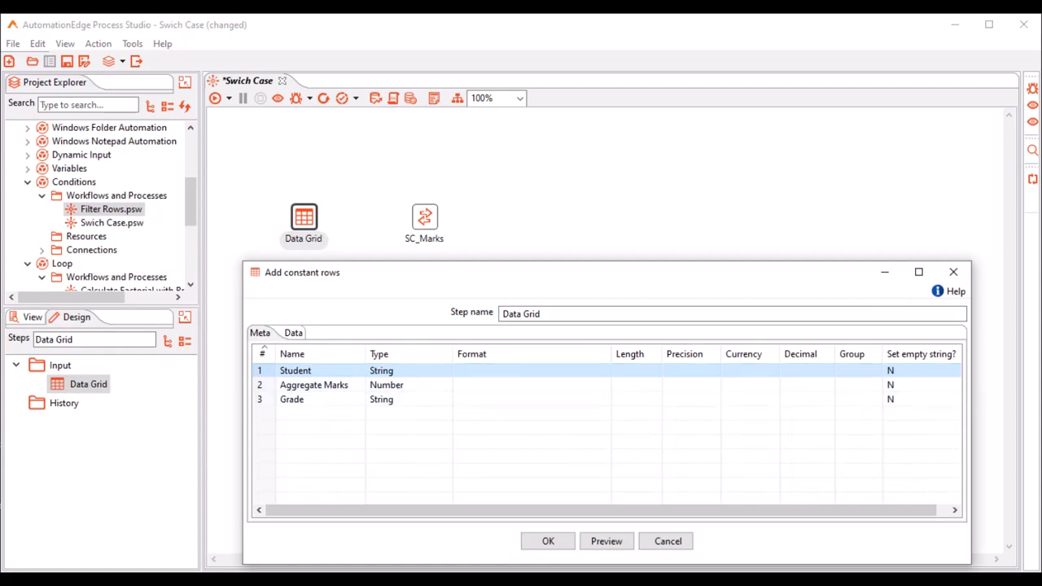
left_click(293, 333)
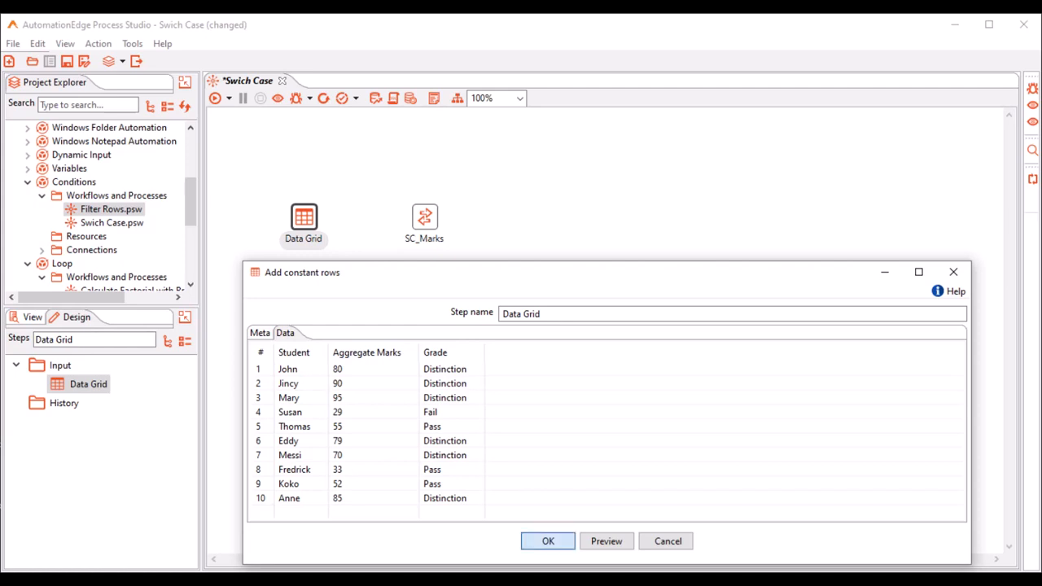
left_click(548, 541)
- Connect the output of the Data Grid step to SC_Marks
mouse_move(304, 217)
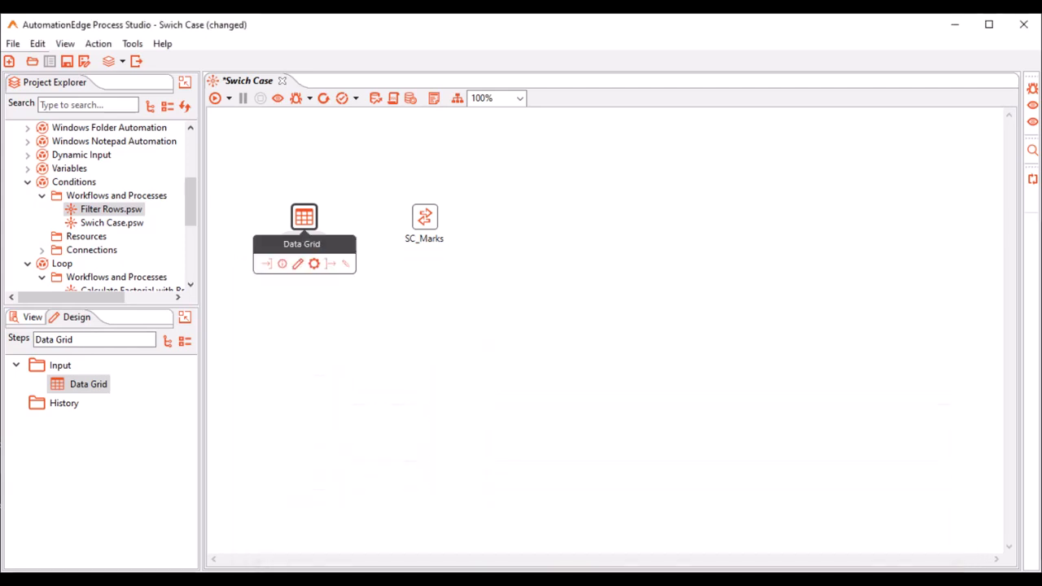
left_click_drag(331, 264, 425, 217)
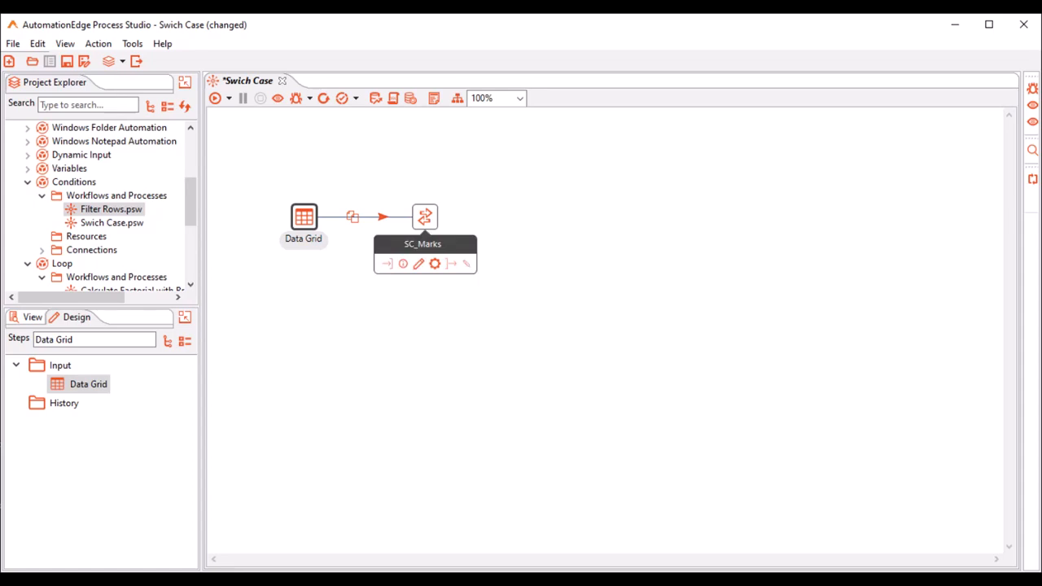
- Configure SC_Marks to switch on the Grade field with String as the case value data type
double_click(425, 217)
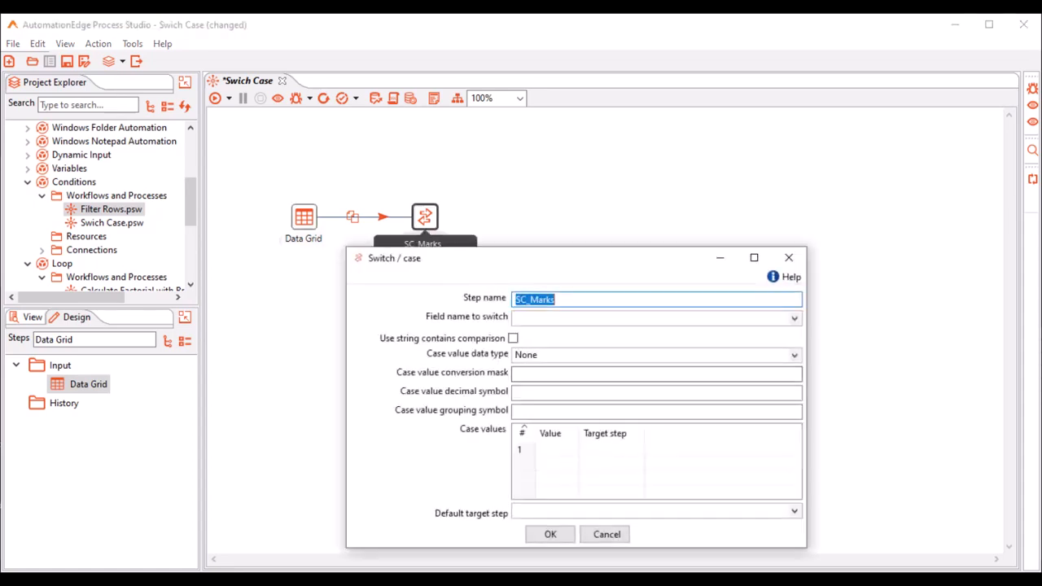
left_click(795, 319)
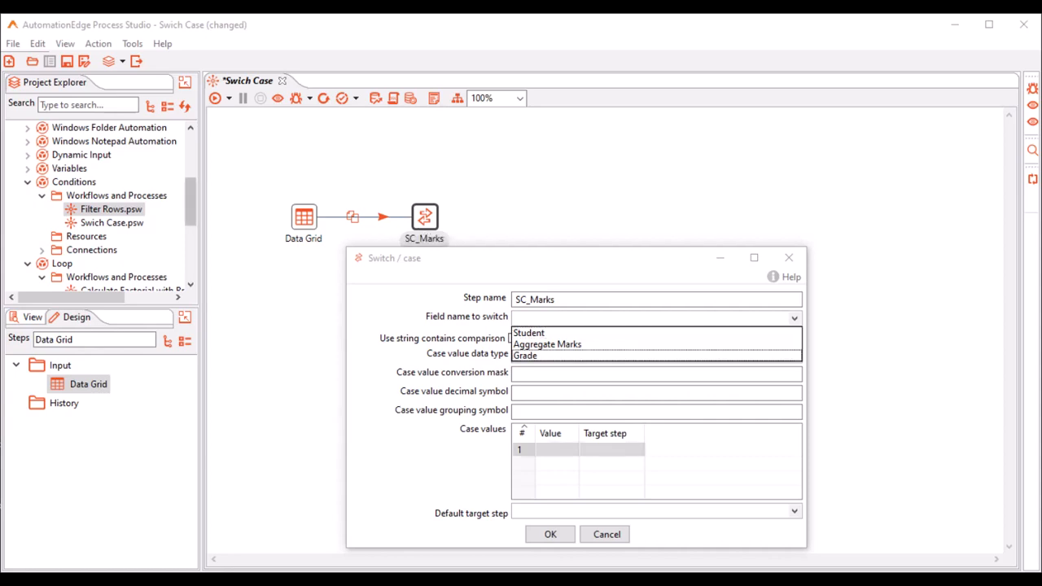
key("Return")
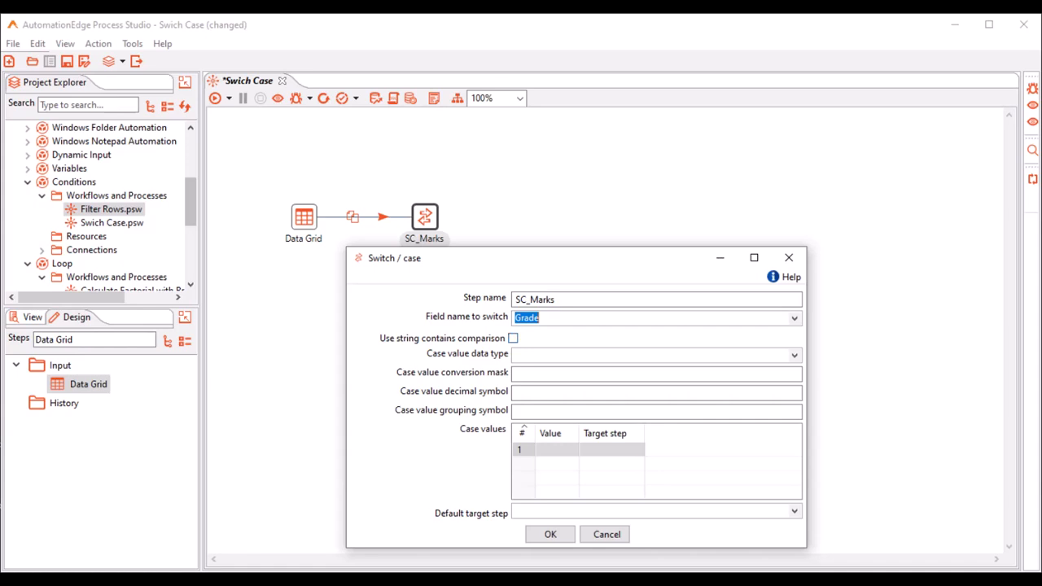
left_click(795, 356)
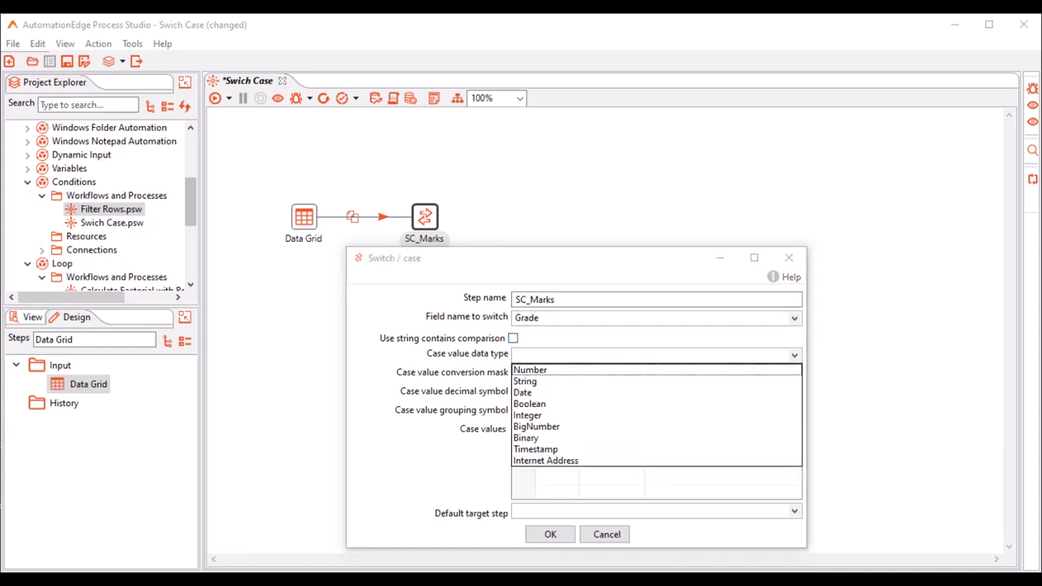
left_click(526, 381)
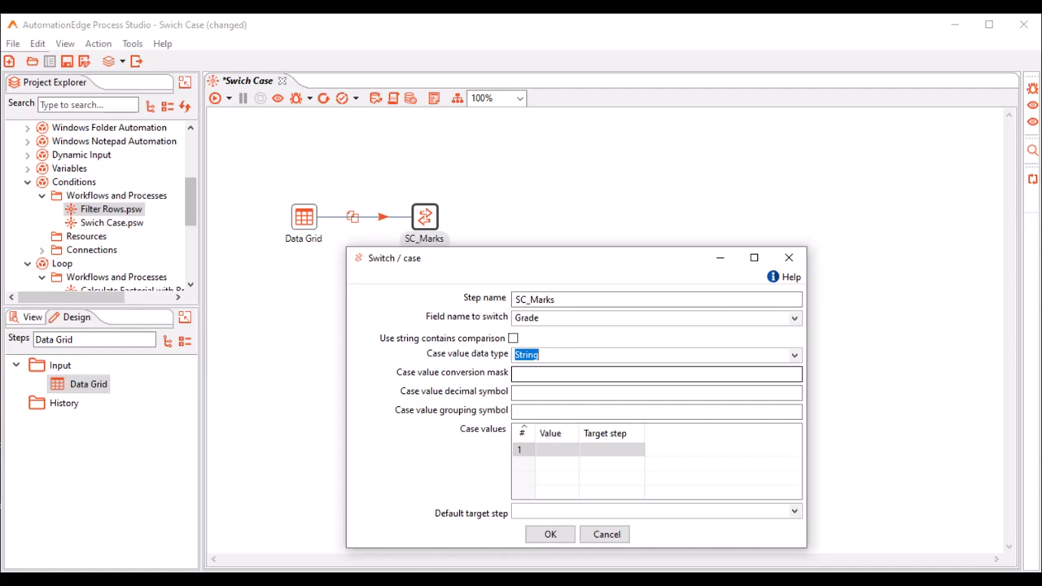
- Check the decimal symbol, grouping symbol and case target step fields, and accept the SC_Marks settings
left_click(656, 393)
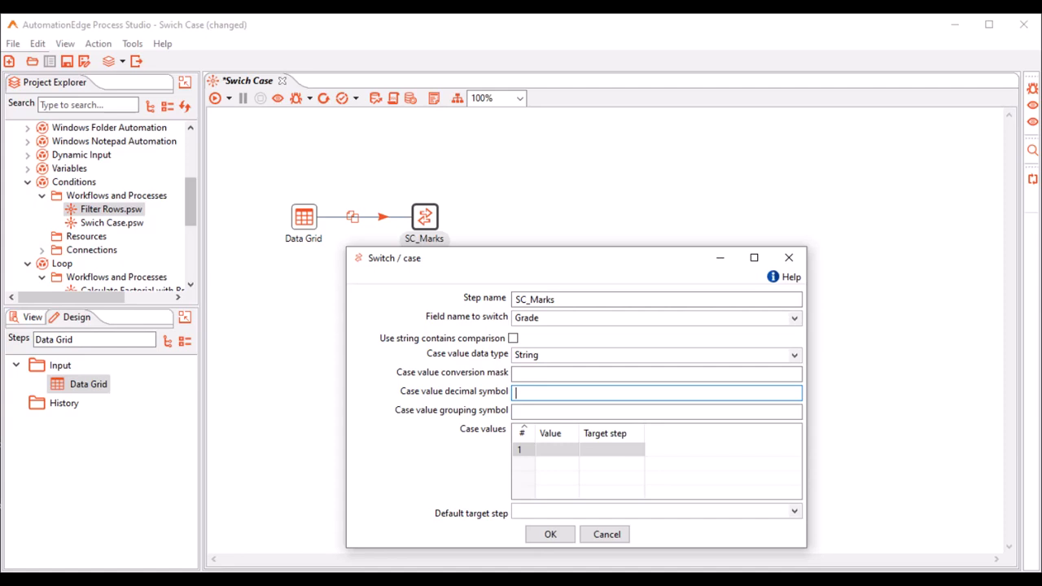
left_click(656, 412)
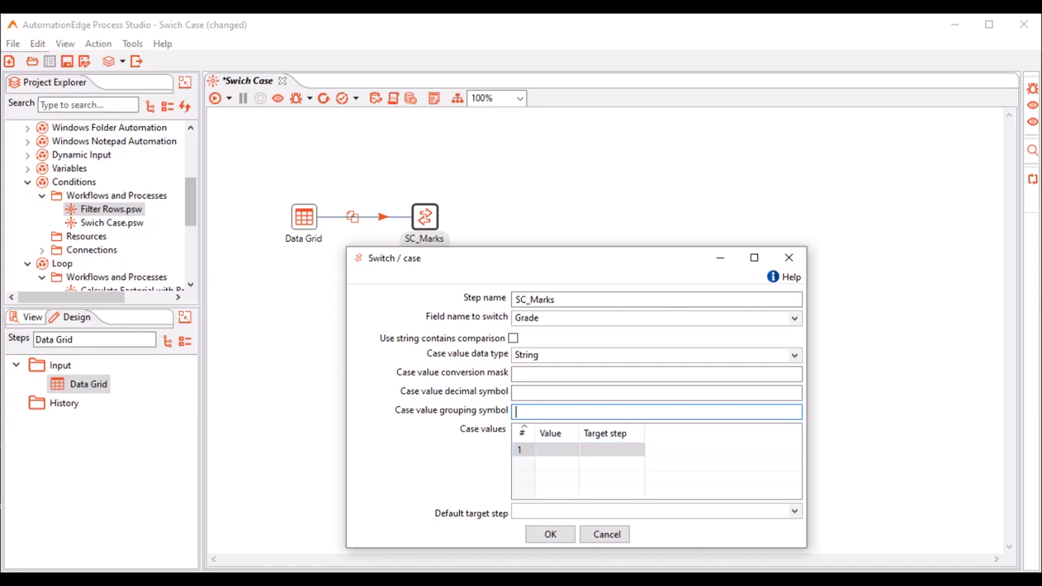
left_click(609, 449)
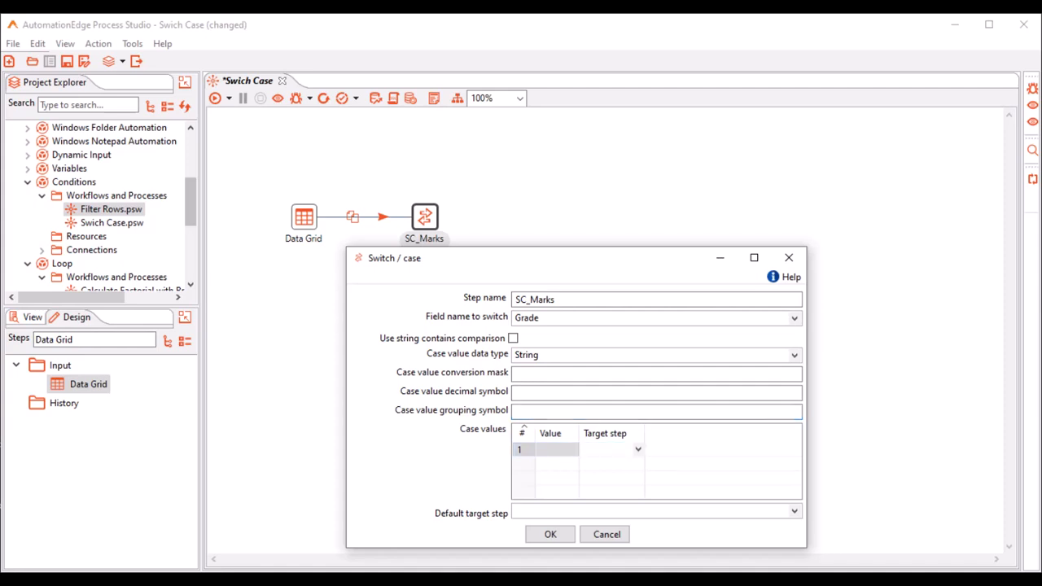
left_click(638, 450)
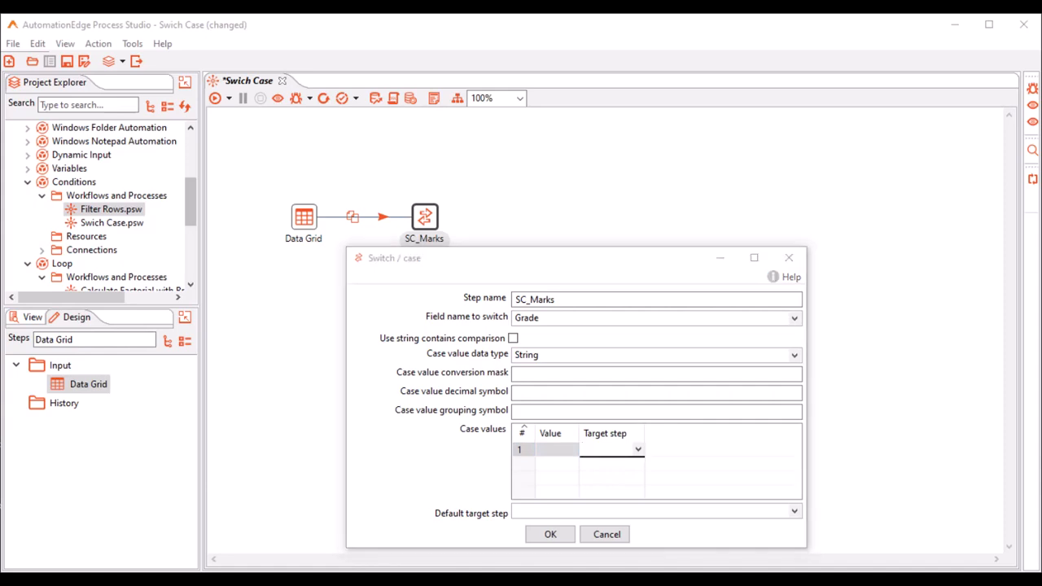
left_click(639, 450)
left_click(633, 412)
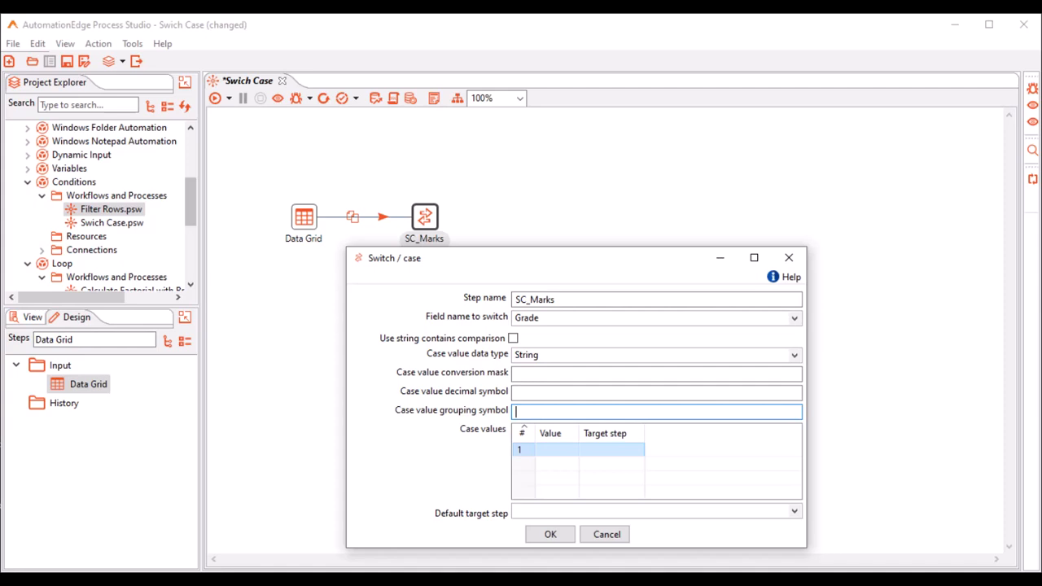
left_click(605, 450)
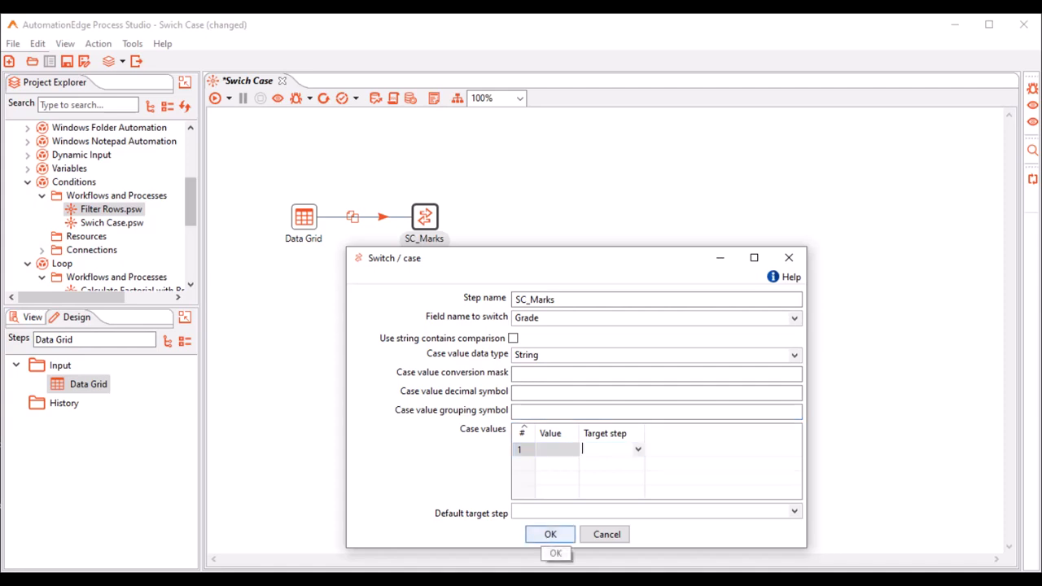
left_click(551, 534)
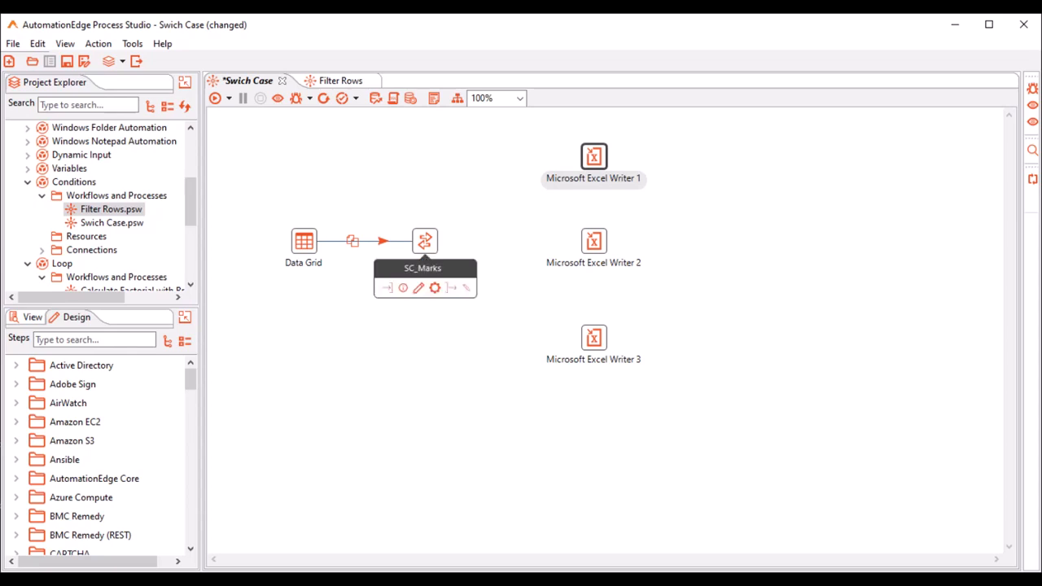
- Connect SC_Marks to Microsoft Excel Writer 1 as the default target step and check it in the SC_Marks settings
left_click_drag(450, 287, 597, 160)
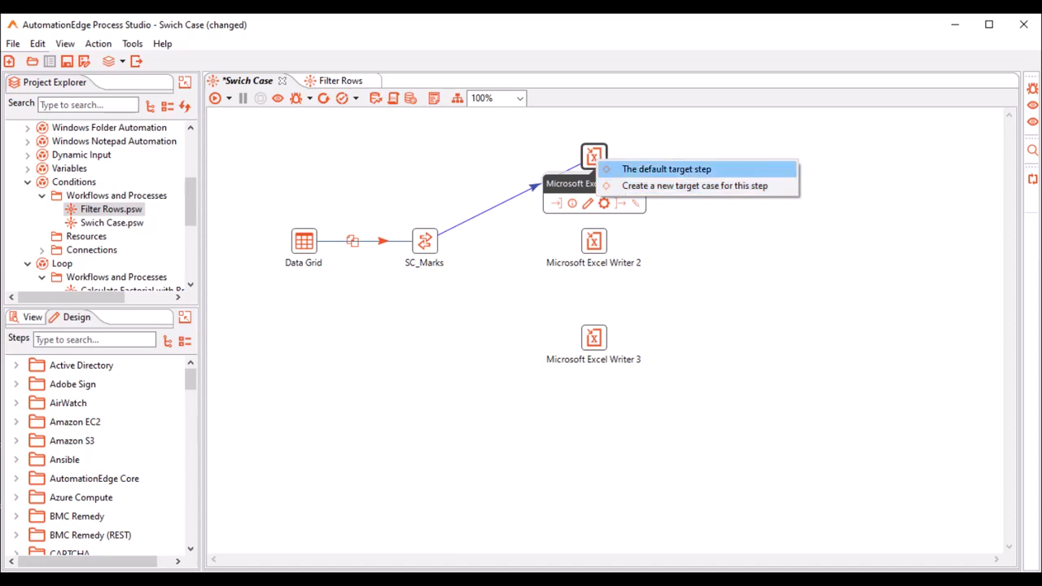
left_click(667, 170)
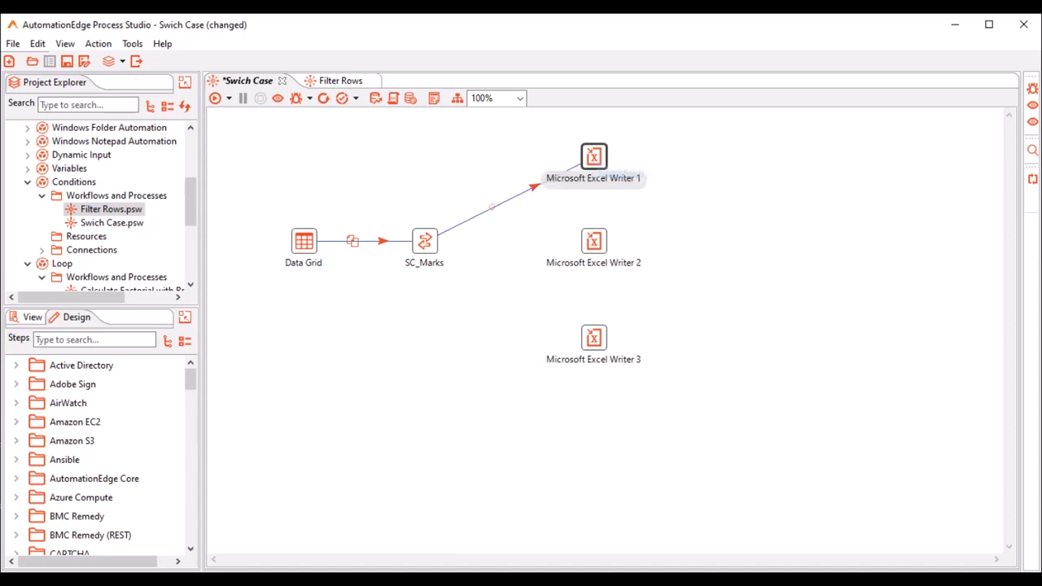
mouse_move(425, 242)
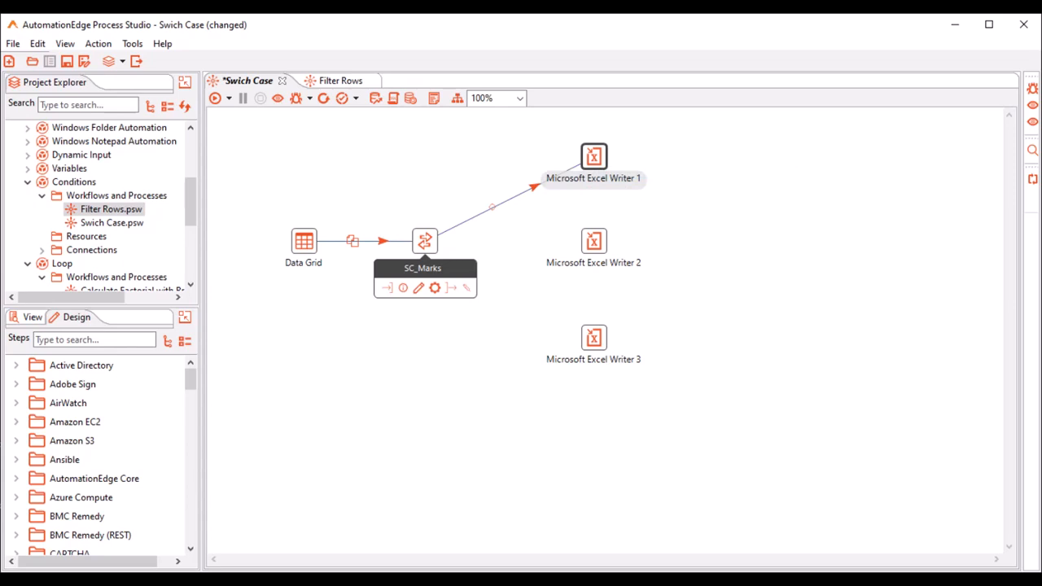
double_click(425, 241)
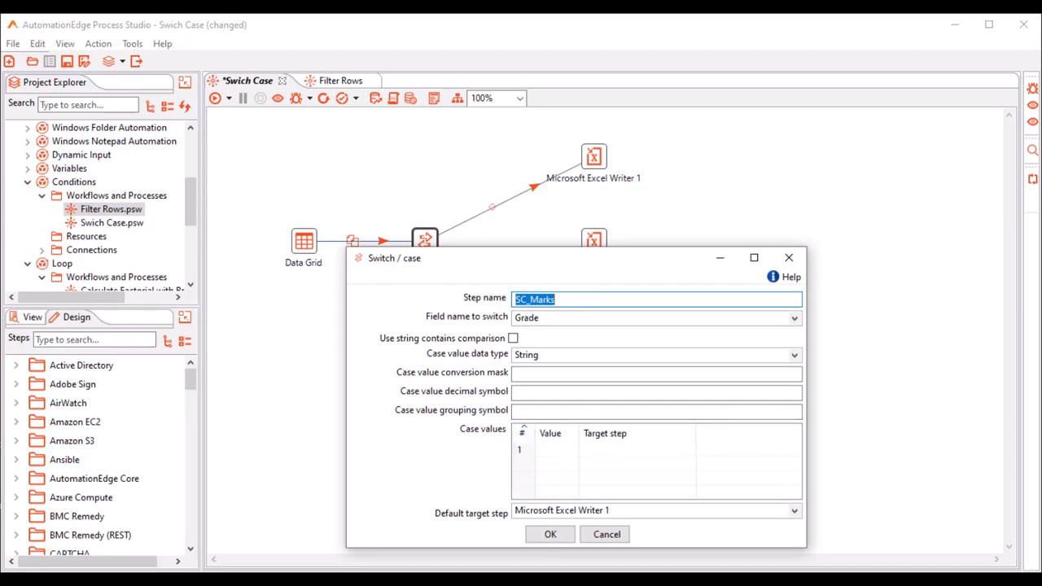
key("Return")
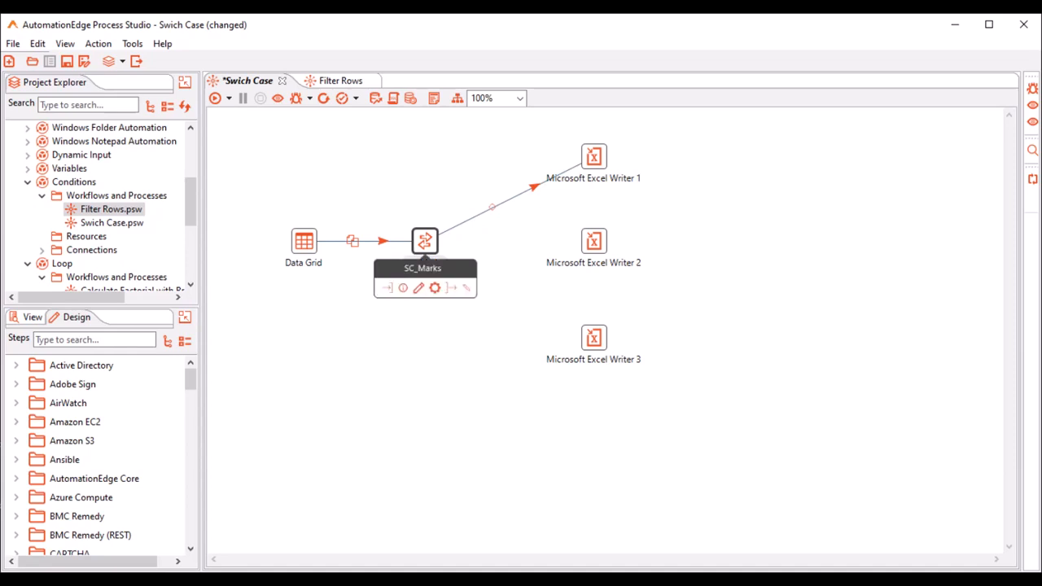
- Connect SC_Marks to Microsoft Excel Writer 2 as a new target case and delete the Microsoft Excel Writer 3 row from its case values
left_click_drag(450, 287, 598, 242)
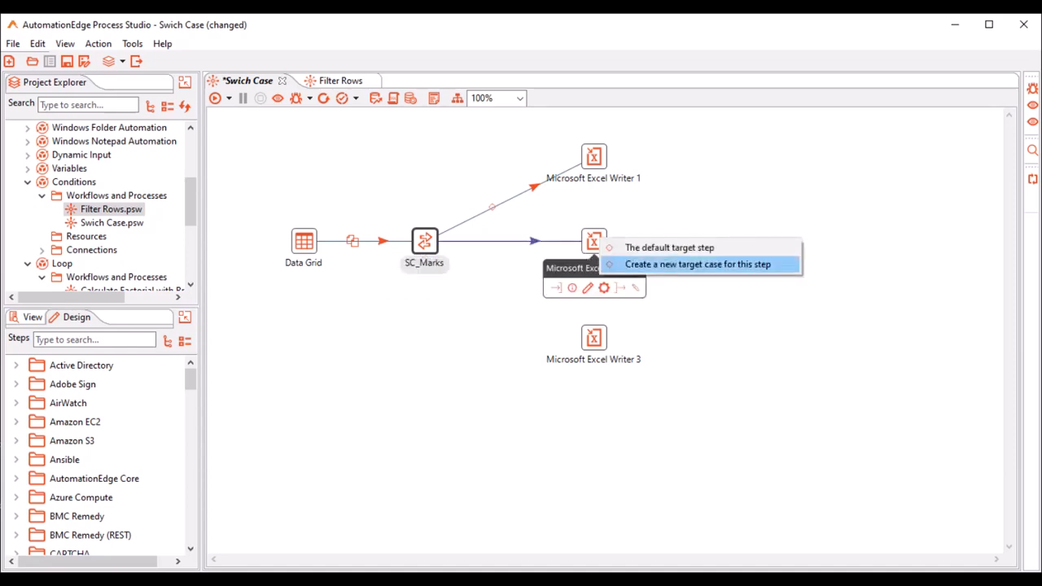
left_click(616, 263)
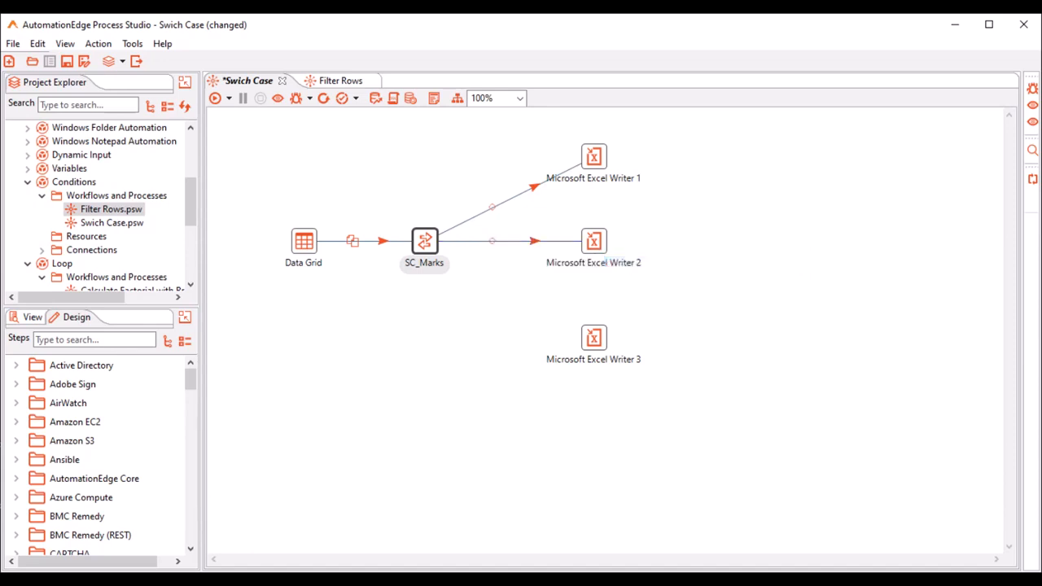
double_click(424, 241)
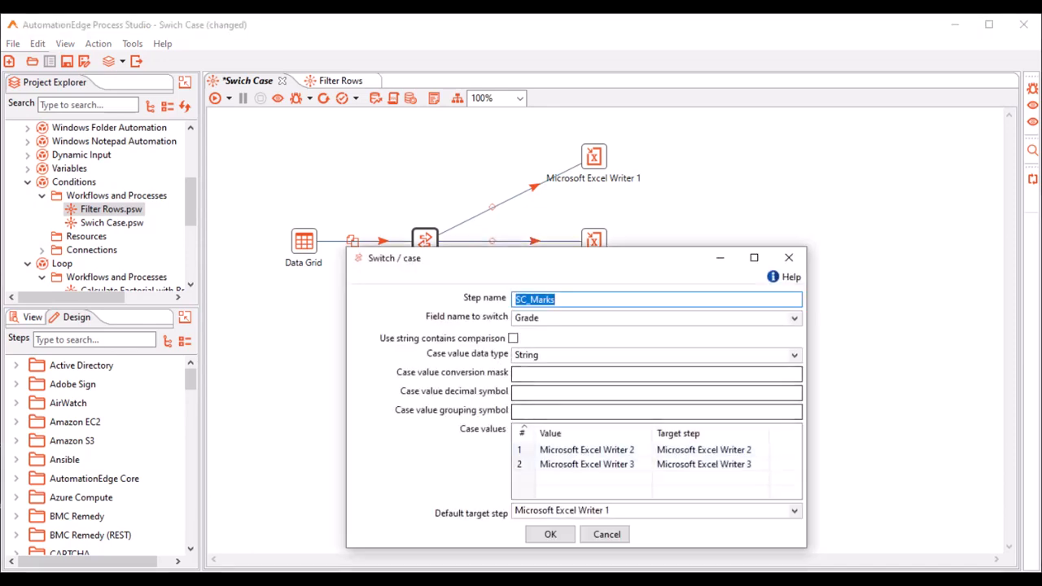
left_click(520, 464)
key("Delete")
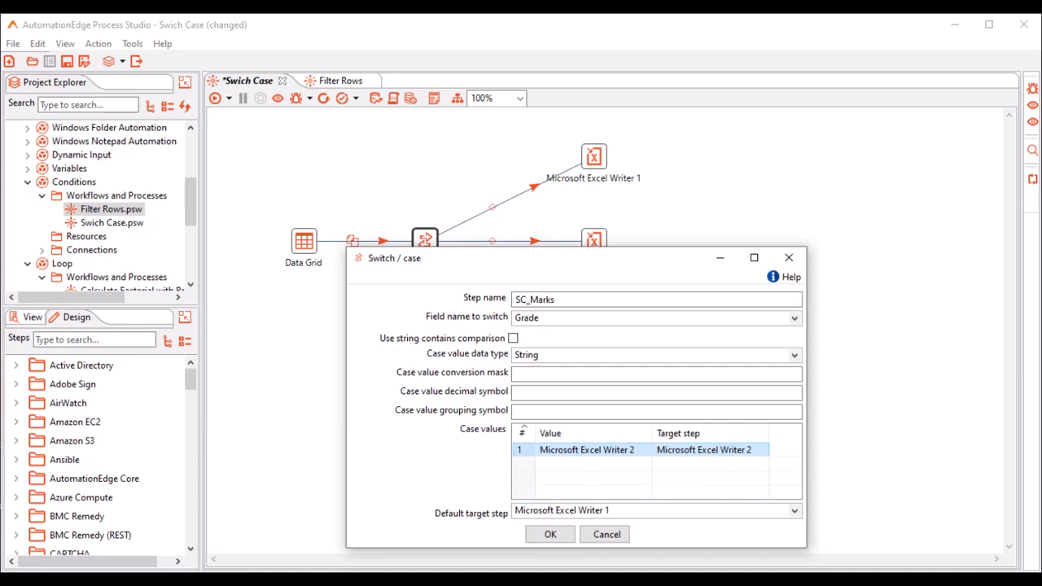
- Set the case value for target step Microsoft Excel Writer 2 to Pass and accept the settings
left_click(587, 450)
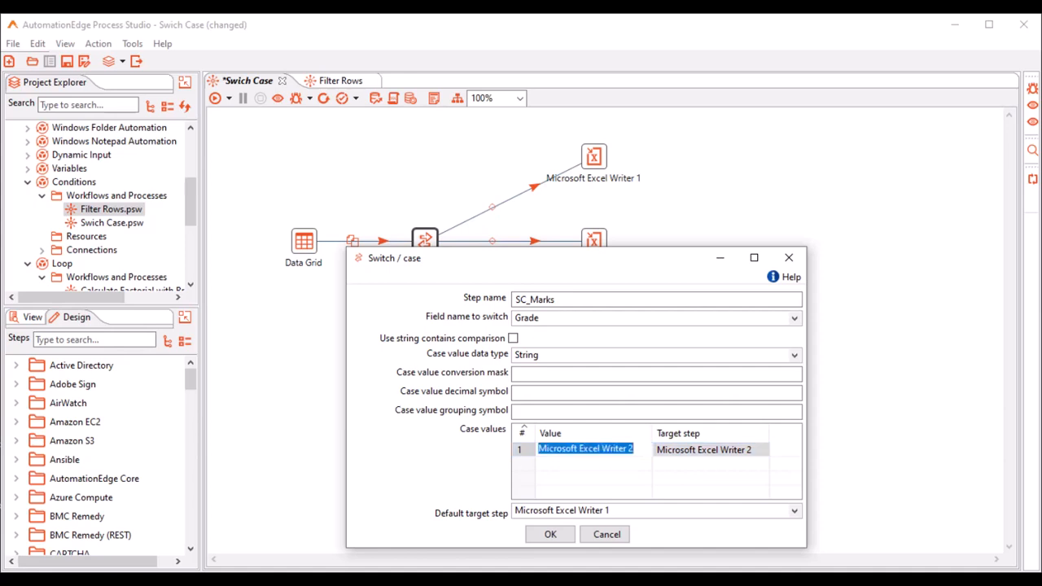
type("Pass")
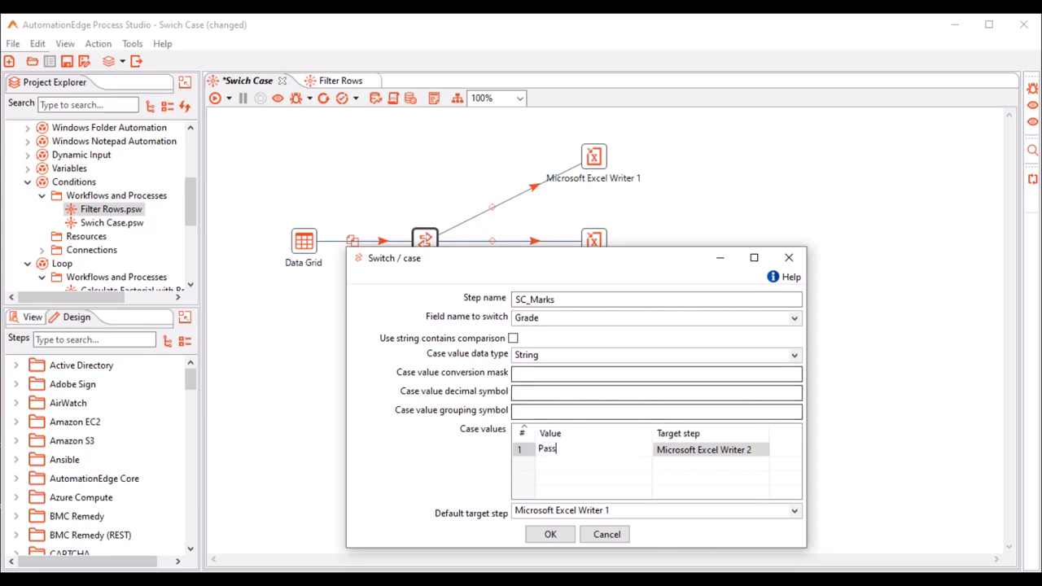
key("Return")
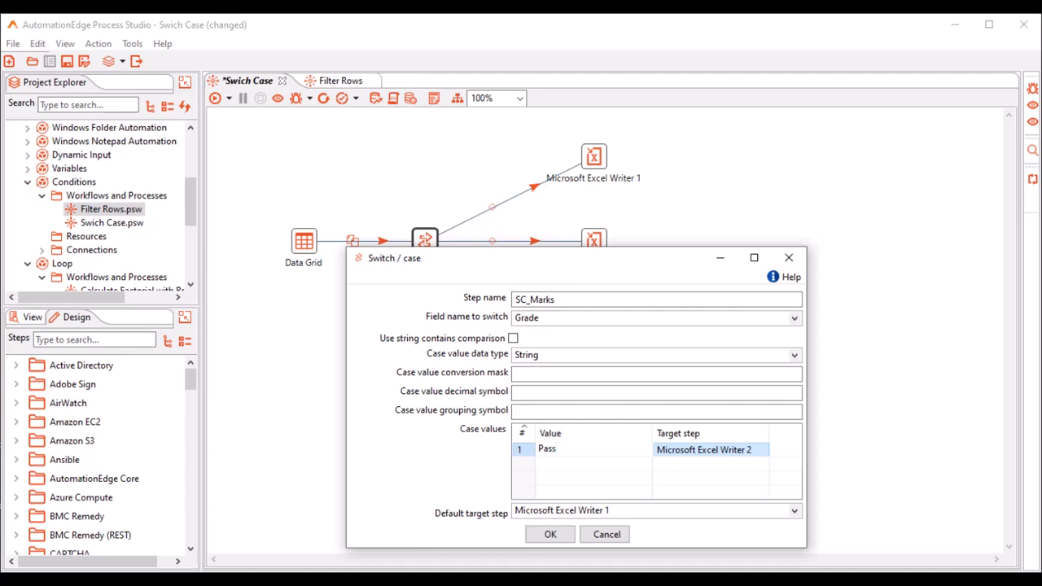
left_click(551, 535)
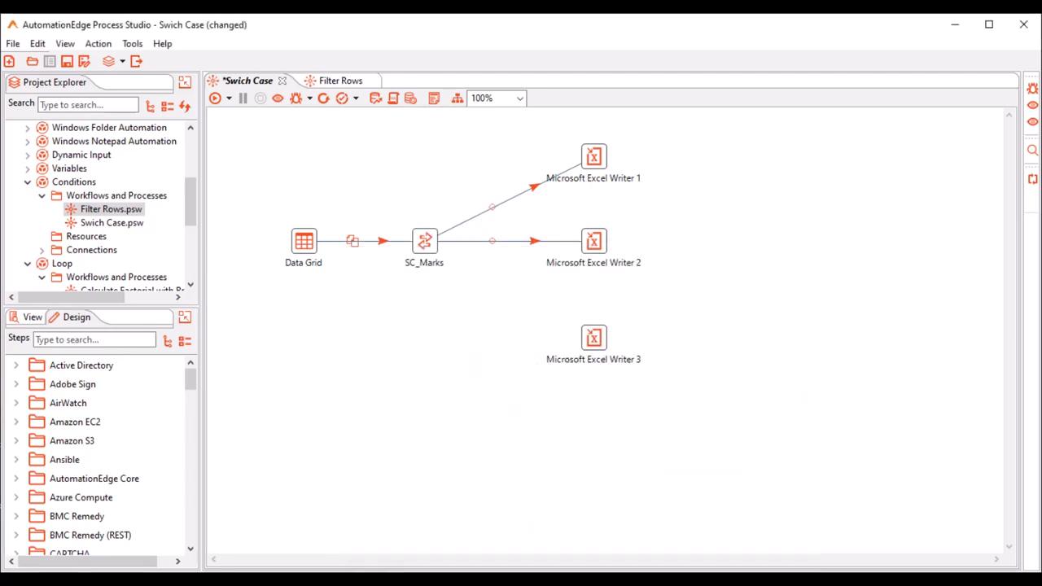
- Connect SC_Marks to Microsoft Excel Writer 3 as a new target case
mouse_move(424, 241)
left_click_drag(452, 287, 593, 337)
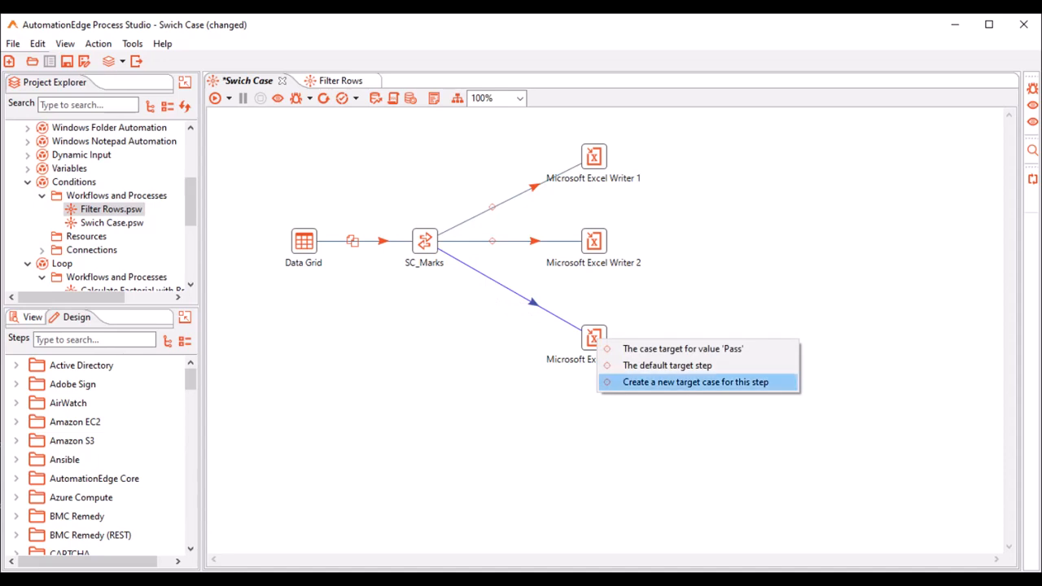
left_click(695, 382)
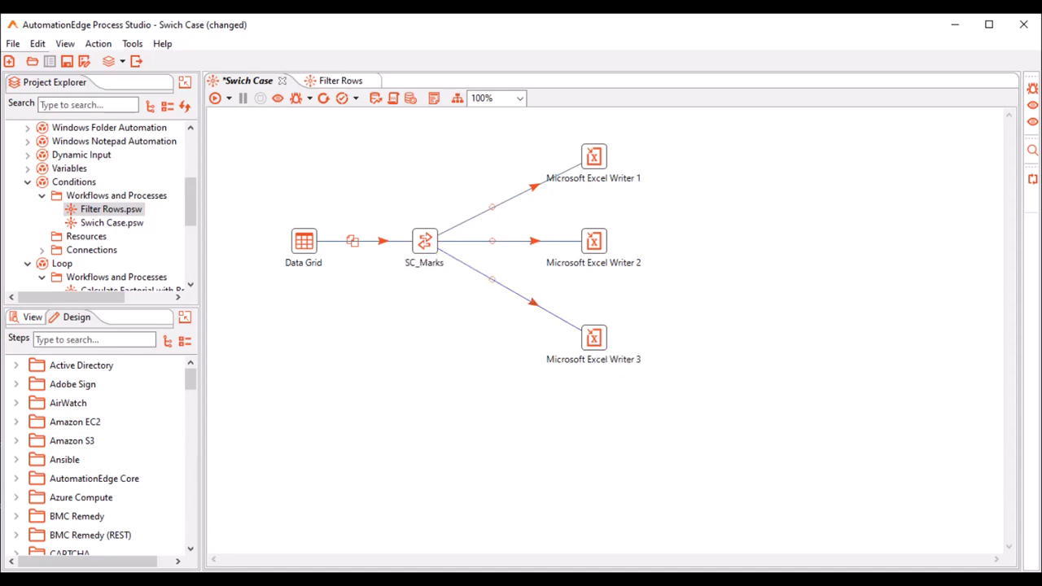
- Set the SC_Marks case value for target step Microsoft Excel Writer 3 to Fail and accept the settings
double_click(424, 241)
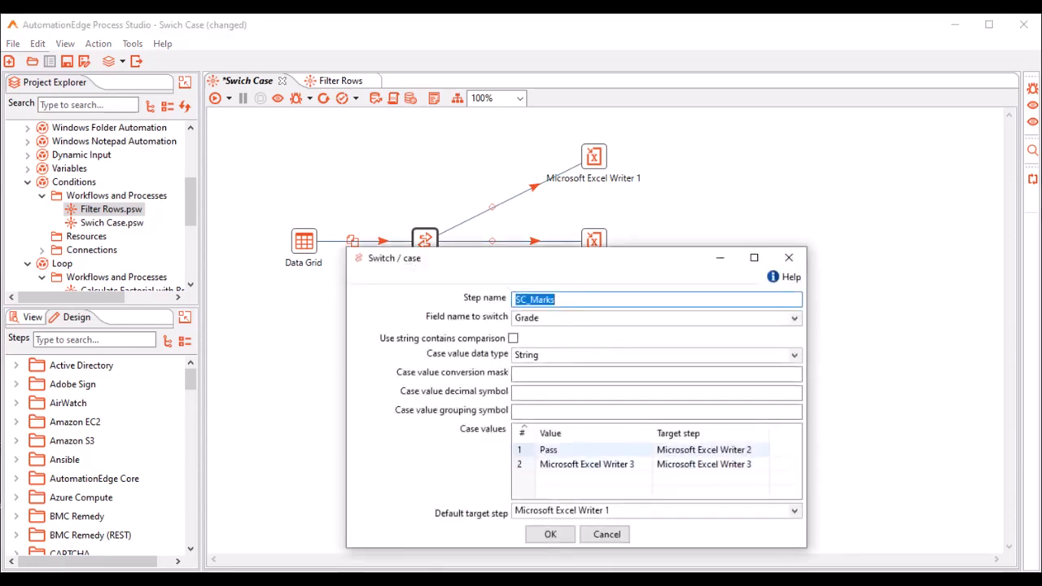
left_click(586, 465)
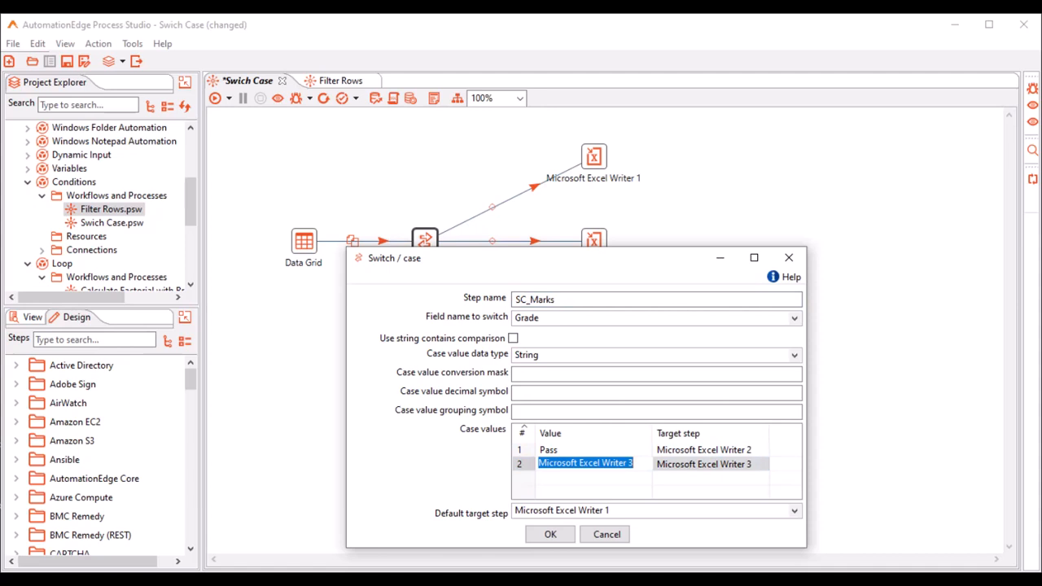
type("Fail")
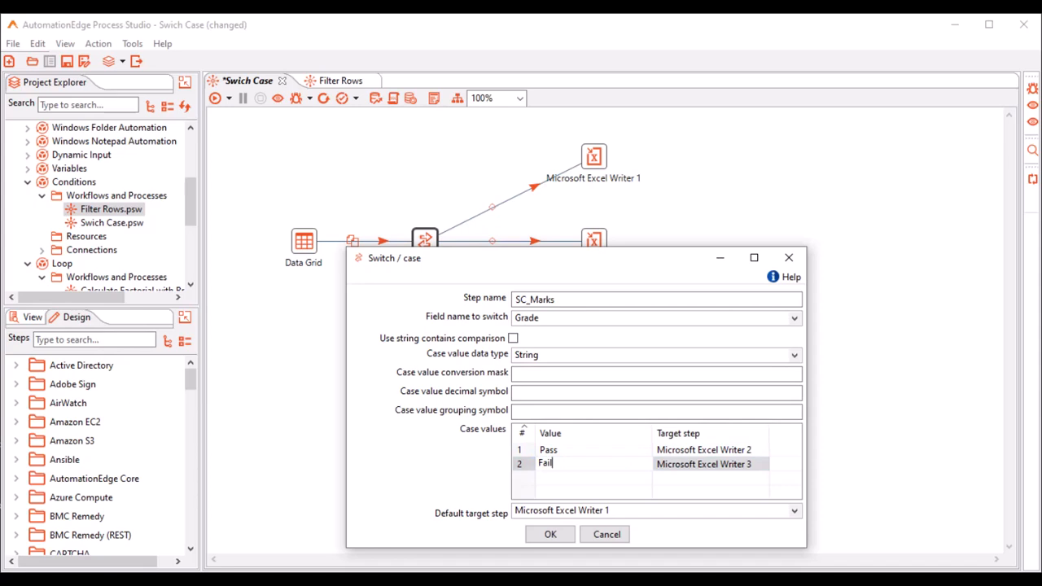
key("Return")
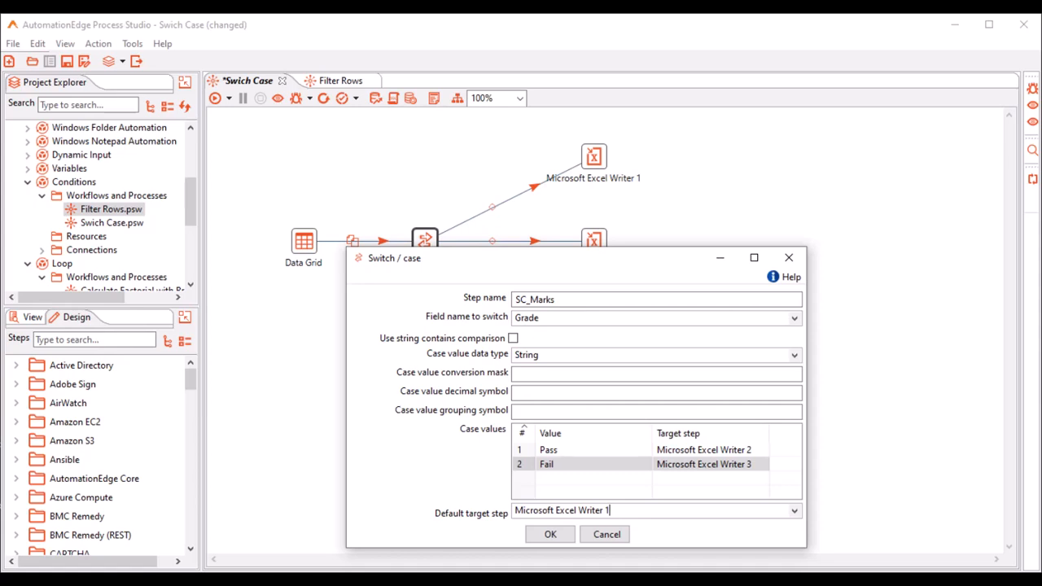
left_click(551, 534)
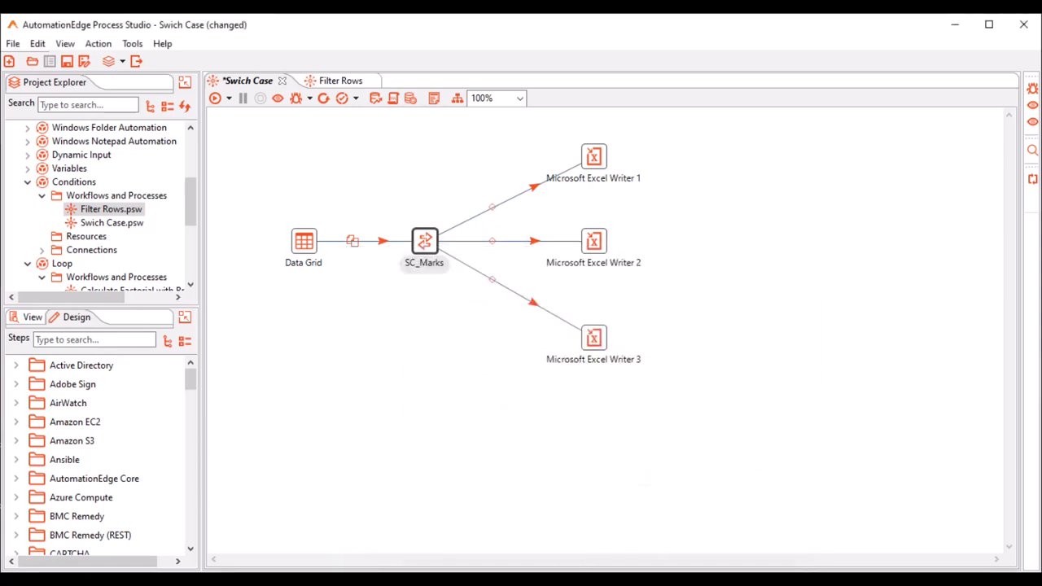
- Delete the hops from SC_Marks to the three Microsoft Excel Writer steps
right_click(505, 241)
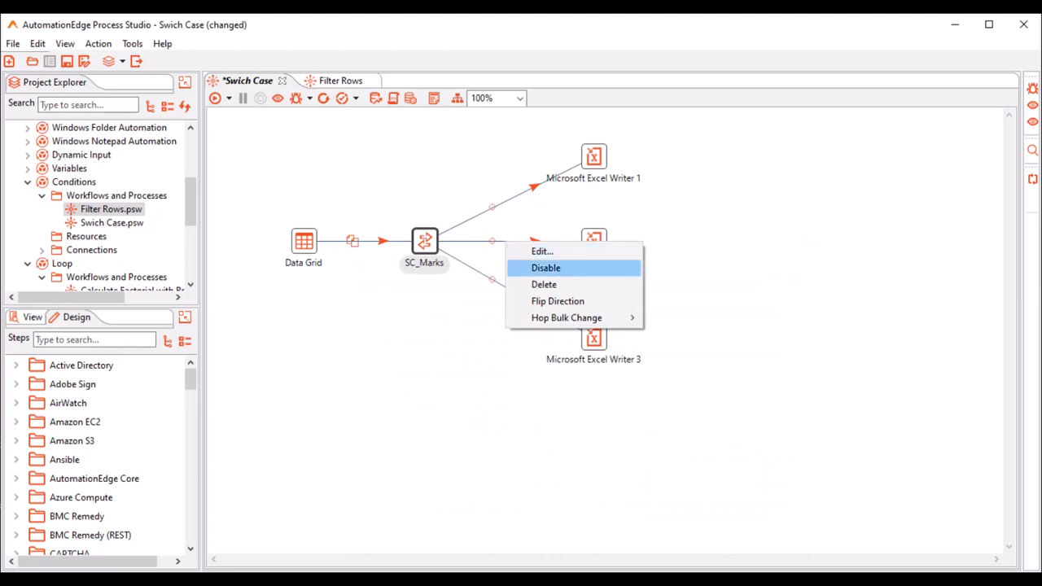
left_click(544, 284)
right_click(525, 299)
left_click(562, 339)
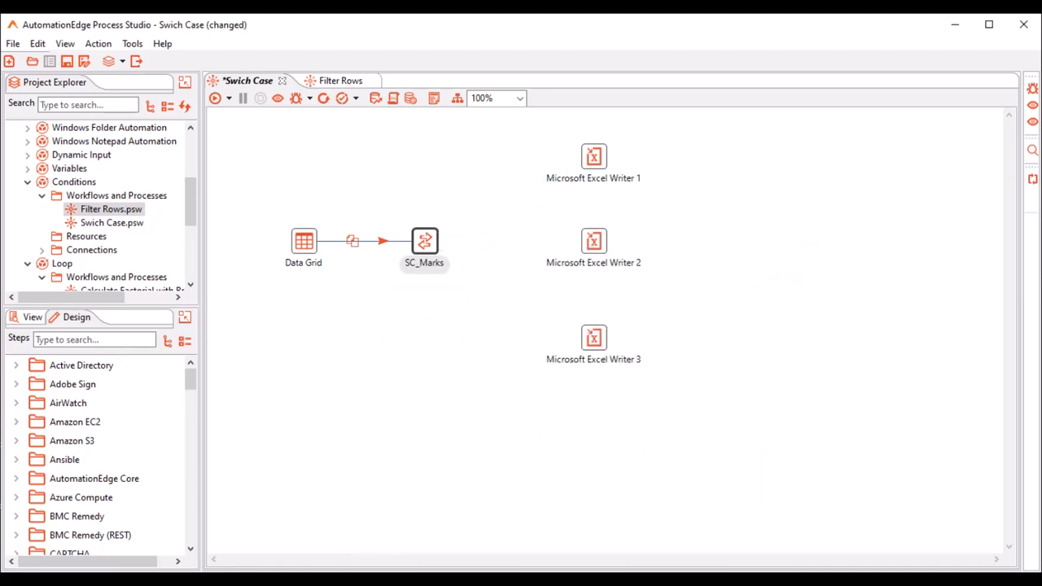
- Connect SC_Marks to Microsoft Excel Writer 1 as the default target step and to Microsoft Excel Writer 2 as the case target for 'Pass'
mouse_move(425, 242)
left_click_drag(451, 287, 594, 156)
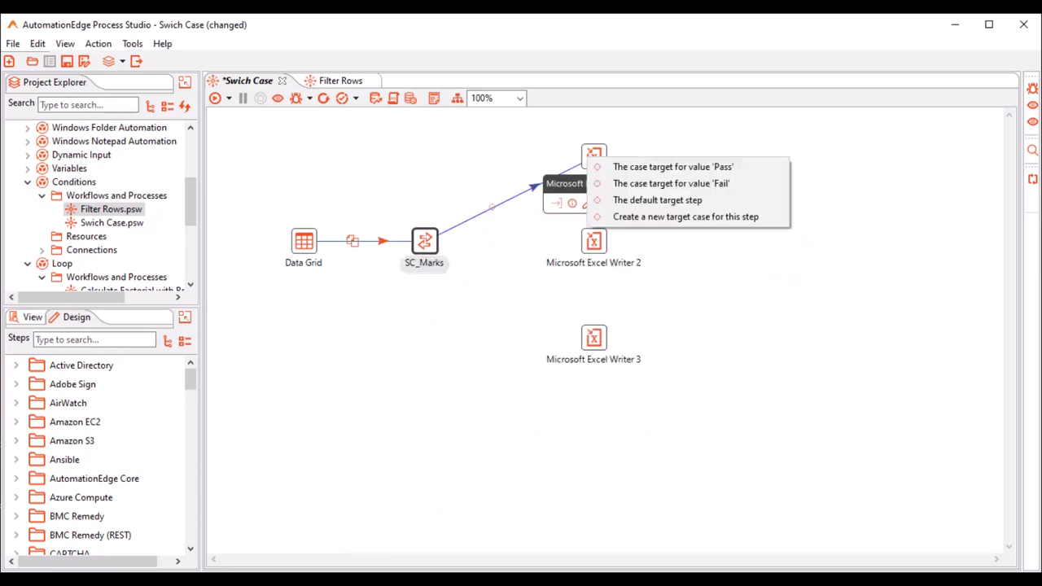
left_click(657, 199)
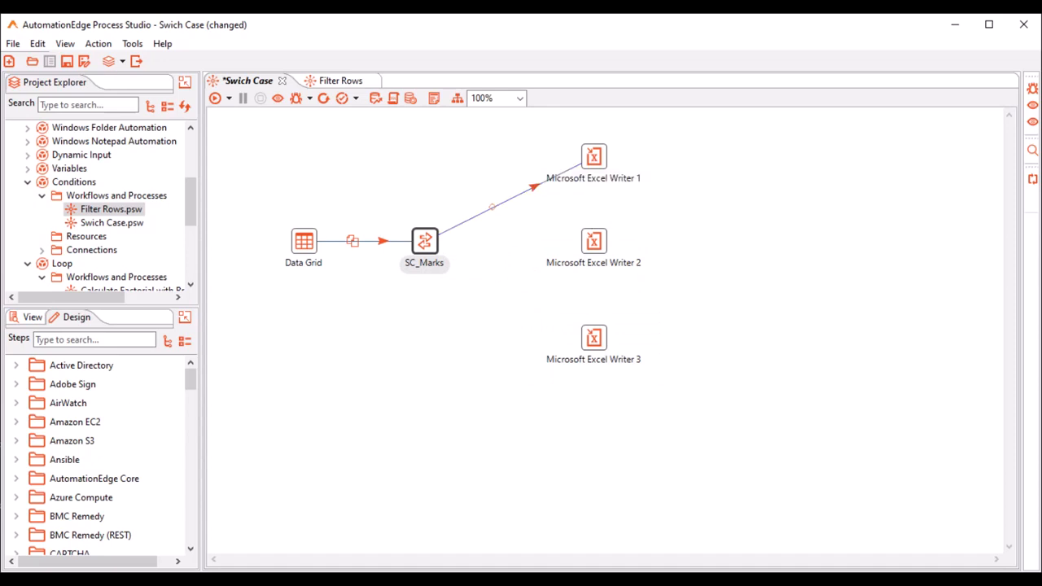
left_click_drag(451, 288, 599, 251)
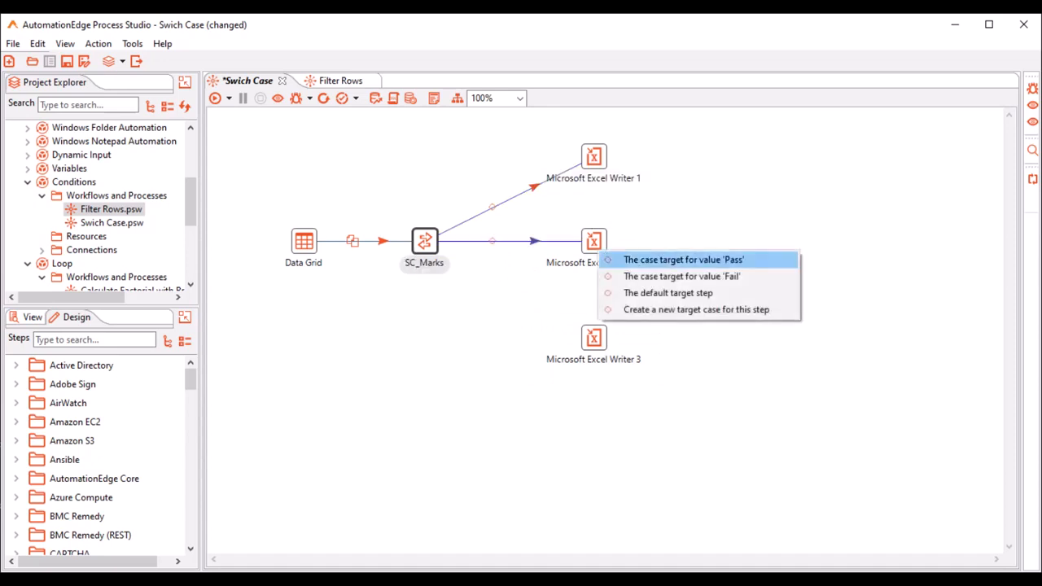
left_click(684, 259)
- Connect SC_Marks to Microsoft Excel Writer 3 as the case target for value 'Fail'
mouse_move(425, 241)
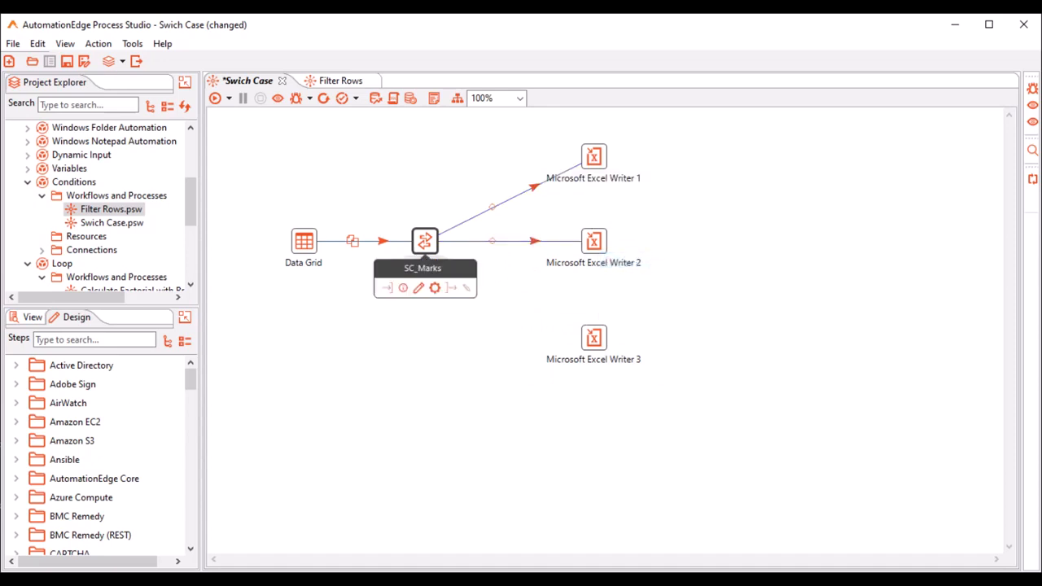
left_click_drag(451, 288, 594, 337)
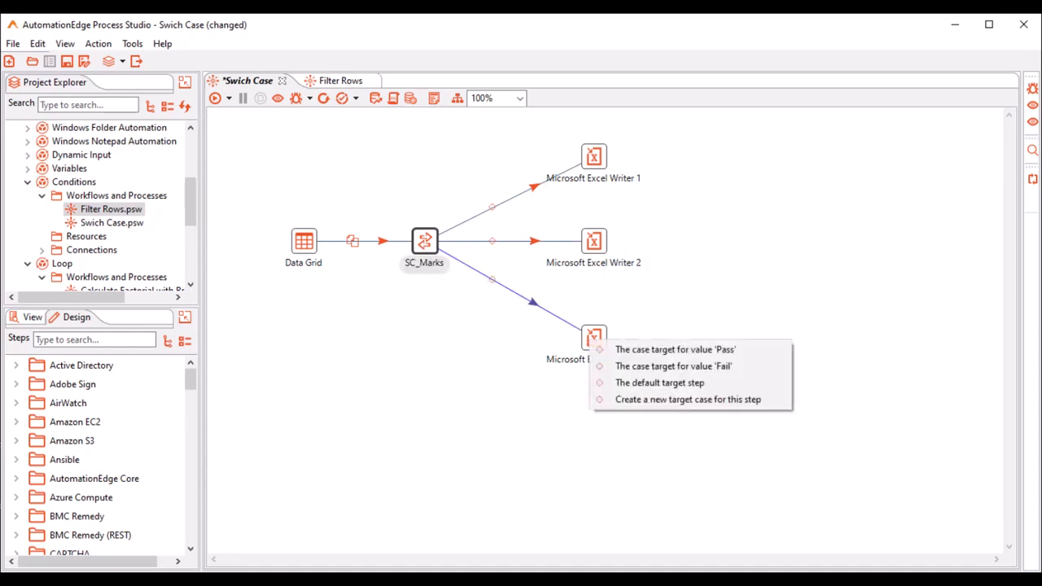
left_click(674, 366)
- Add a third SC_Marks case row with an empty value and target step Microsoft Excel Writer 3, and accept the settings
double_click(424, 241)
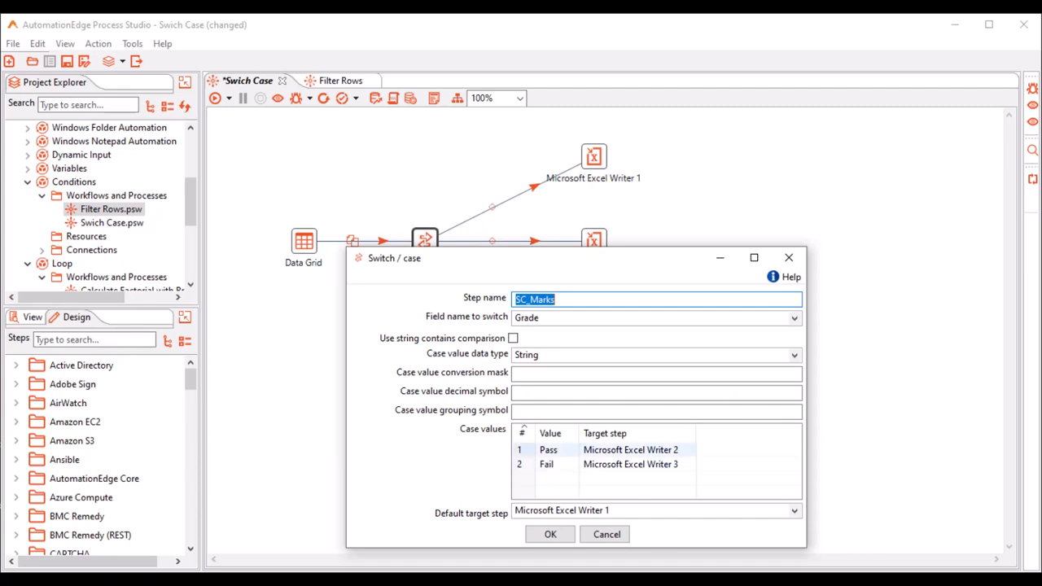
left_click(557, 478)
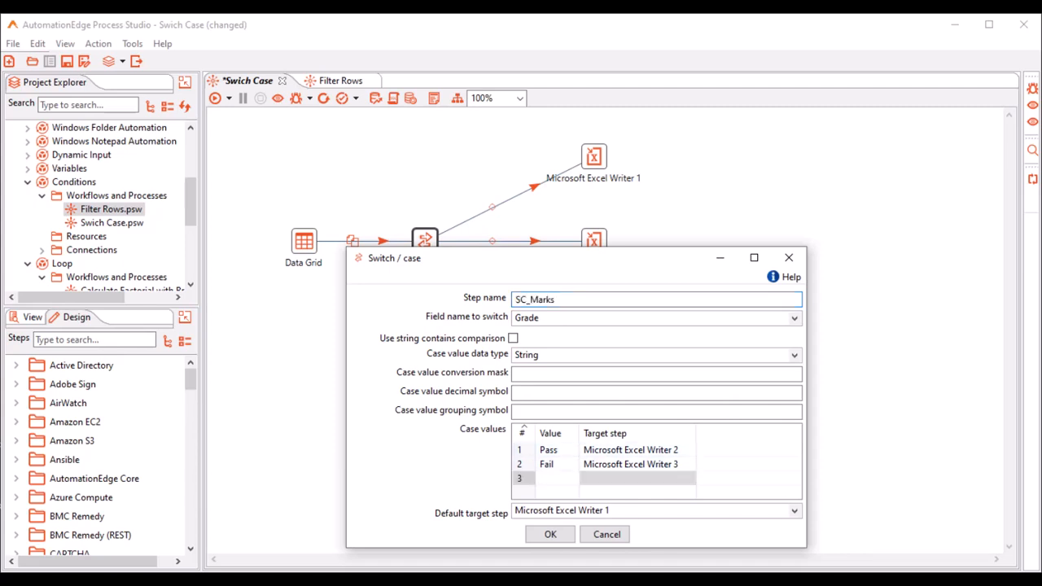
left_click(638, 479)
left_click(690, 479)
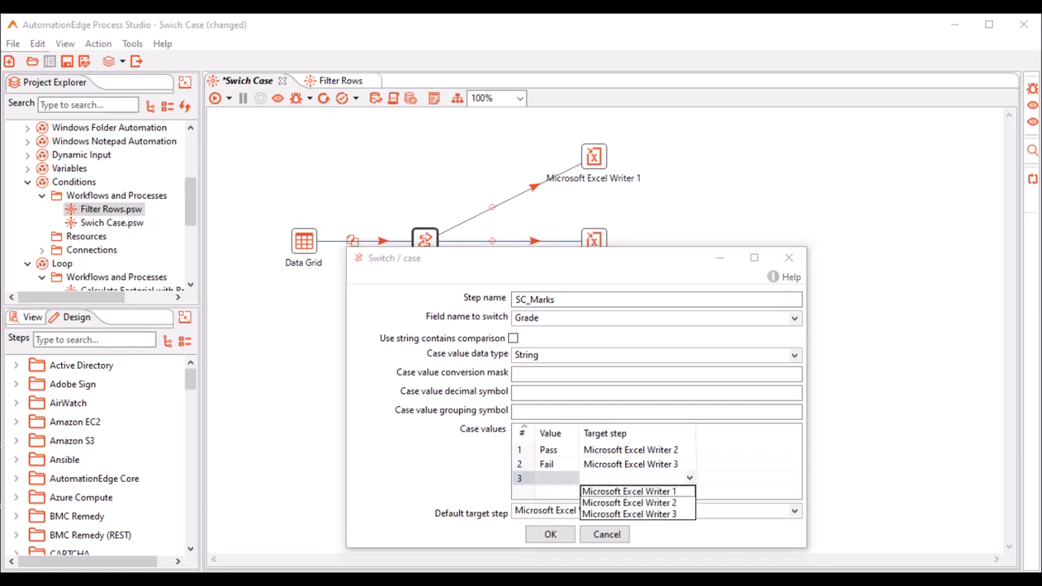
left_click(629, 515)
left_click(557, 479)
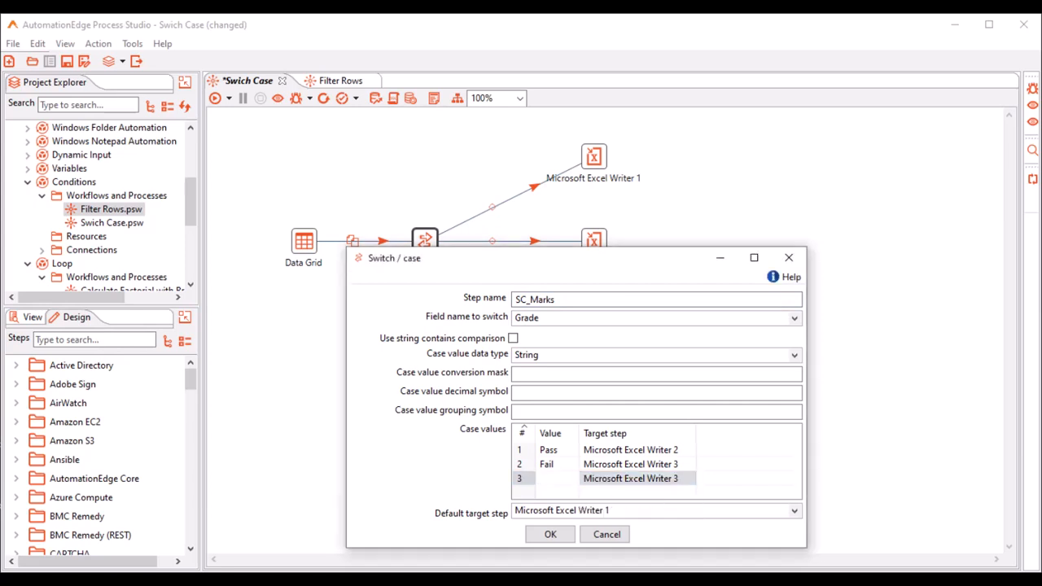
left_click(551, 535)
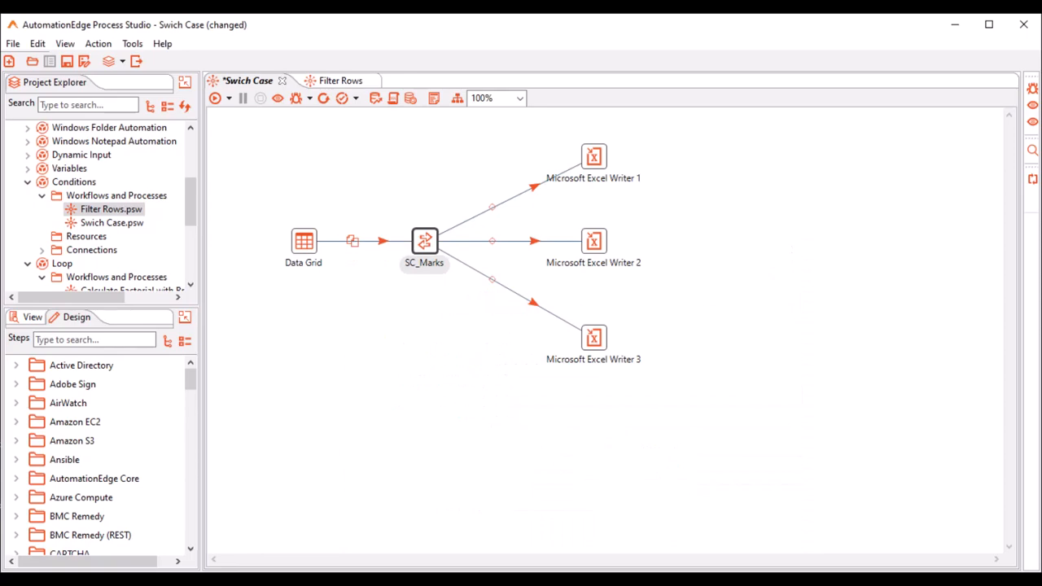